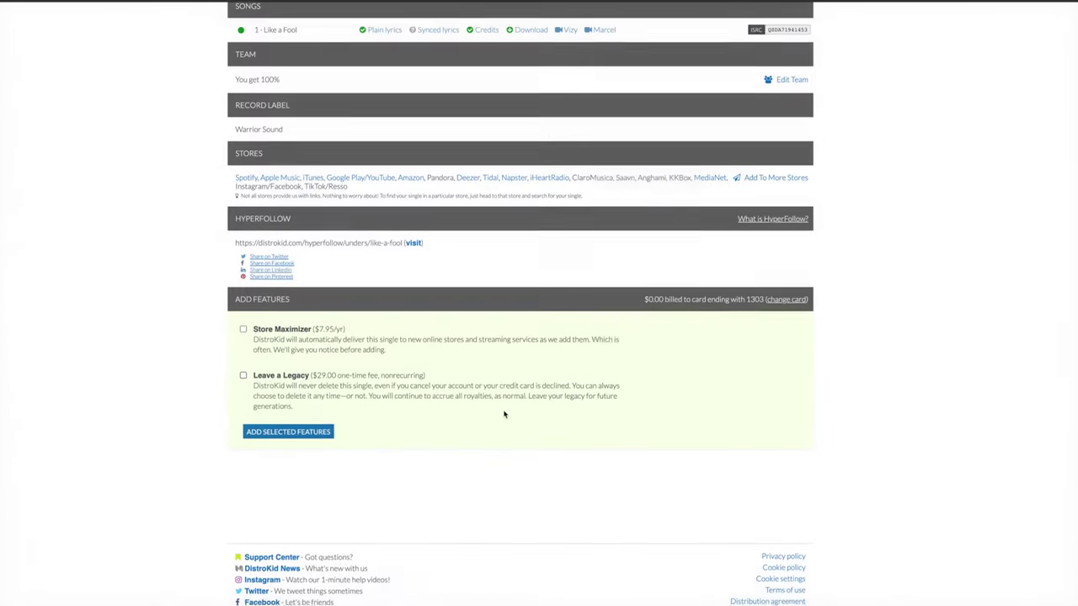
# Scroll Alchemy's Advanced view to show oscillator B's Saw source and its controls.
pyautogui.scroll(3, 504, 414)
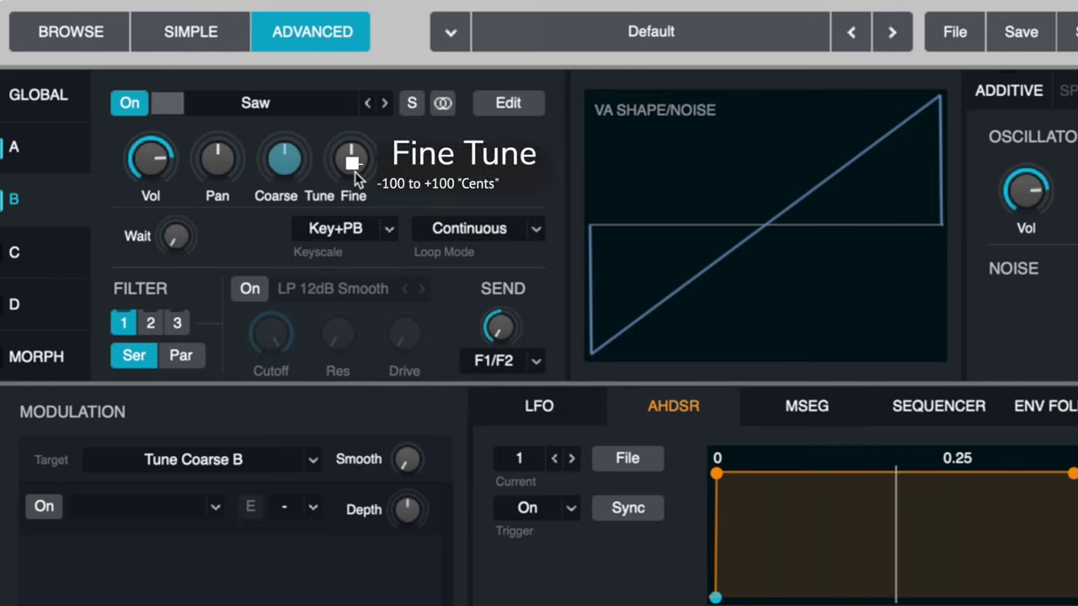
# Reset oscillator B's Fine tune to 0 cents, then detune it flat to about -11 cents.
pyautogui.click(355, 169)
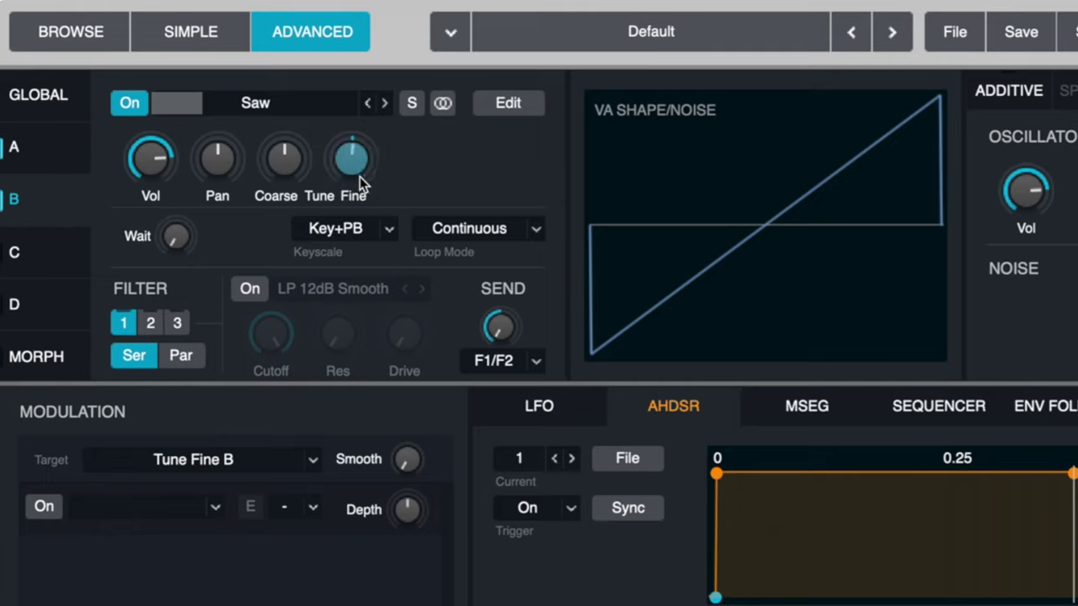
pyautogui.doubleClick(358, 172)
pyautogui.moveTo(361, 163); pyautogui.dragTo(357, 179)
pyautogui.moveTo(360, 165)
pyautogui.mouseDown()
pyautogui.moveTo(353, 268)
pyautogui.moveTo(358, 148)
pyautogui.mouseUp()
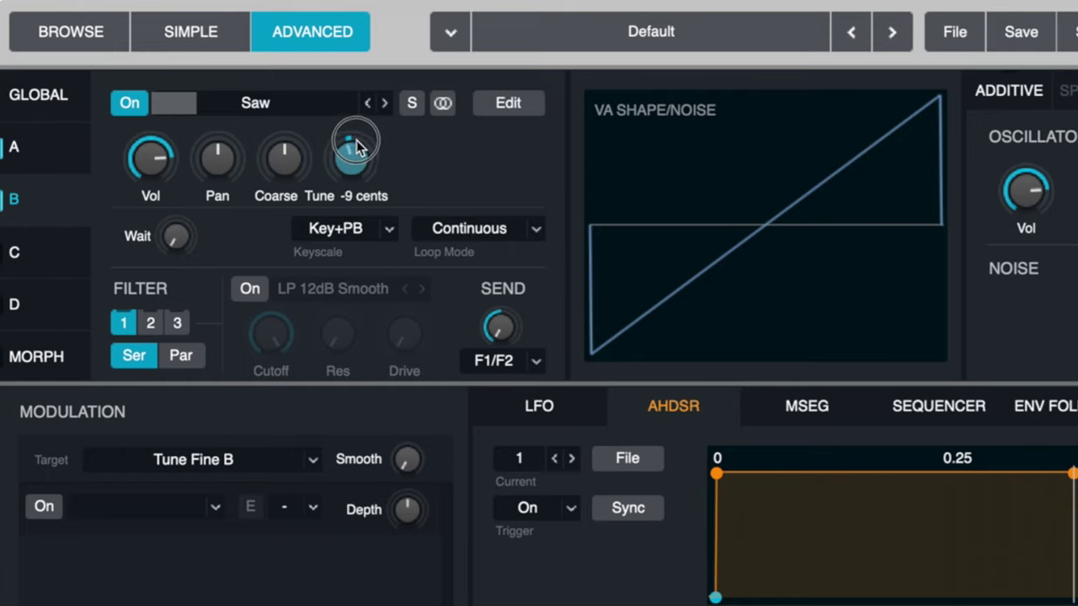
pyautogui.moveTo(354, 159); pyautogui.dragTo(355, 166)
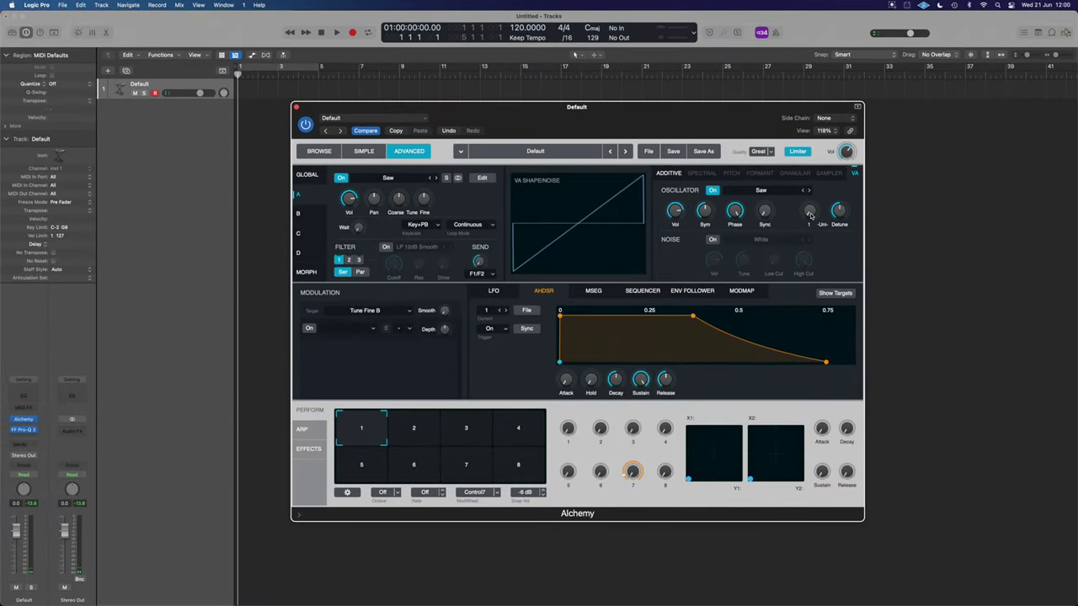
# Zero oscillator A's Uni Detune, then raise it to about 5.4 %.
pyautogui.click(809, 212)
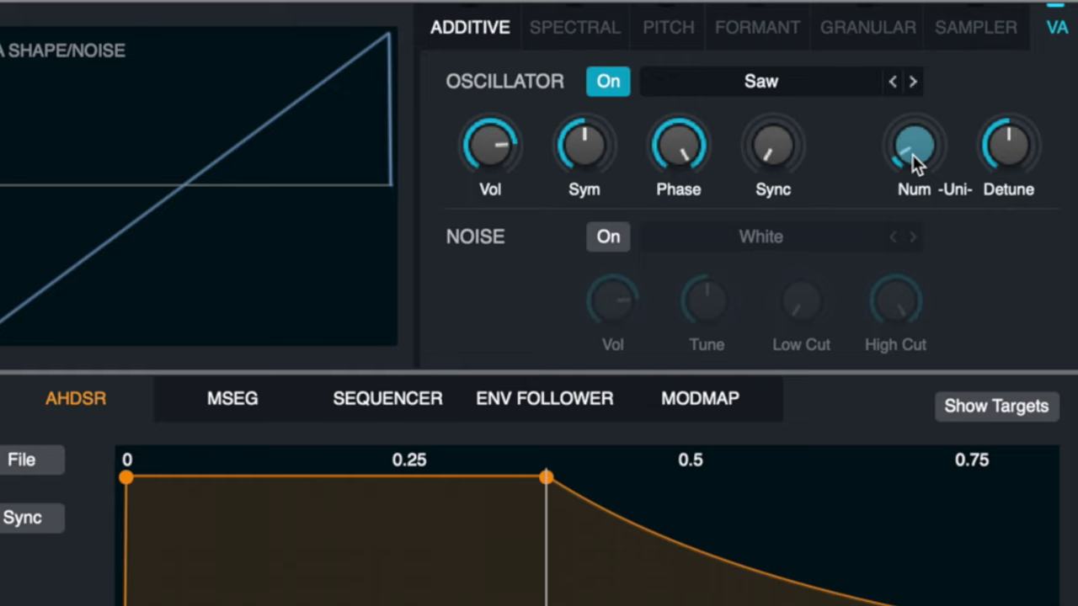
pyautogui.moveTo(1011, 158)
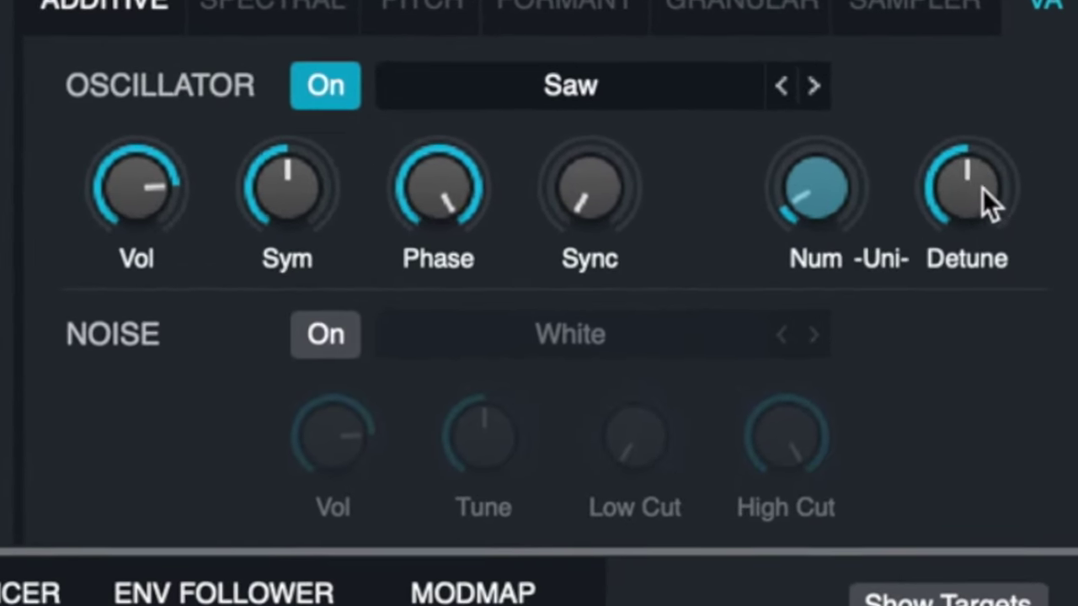
pyautogui.moveTo(981, 188); pyautogui.dragTo(956, 445)
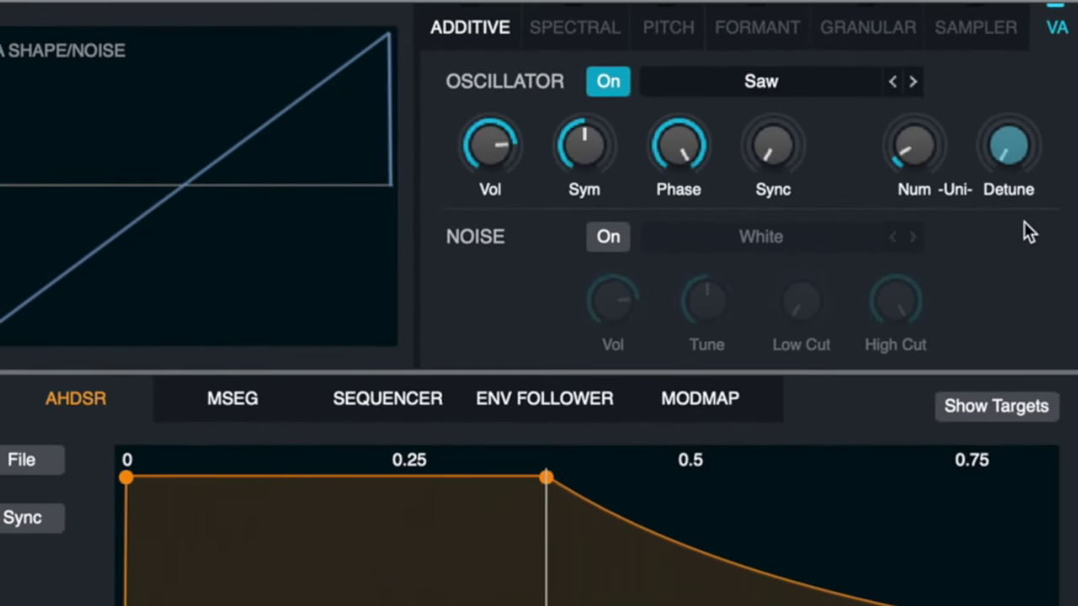
pyautogui.moveTo(1012, 156)
pyautogui.moveTo(1012, 155)
pyautogui.mouseDown()
pyautogui.moveTo(1011, 140)
pyautogui.moveTo(1014, 153)
pyautogui.mouseUp()
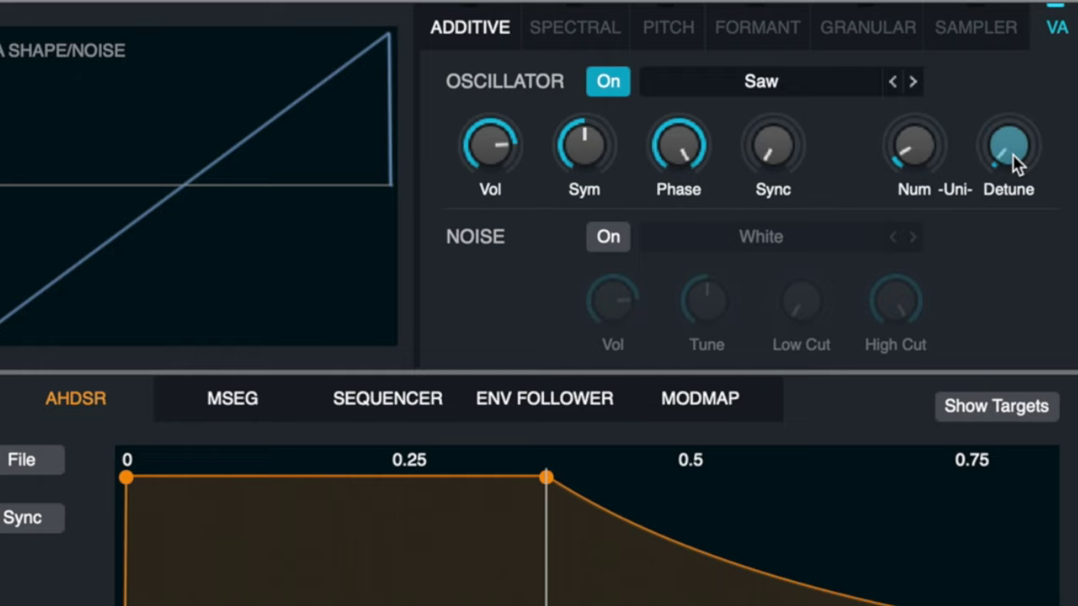
pyautogui.moveTo(1012, 155); pyautogui.dragTo(998, 0)
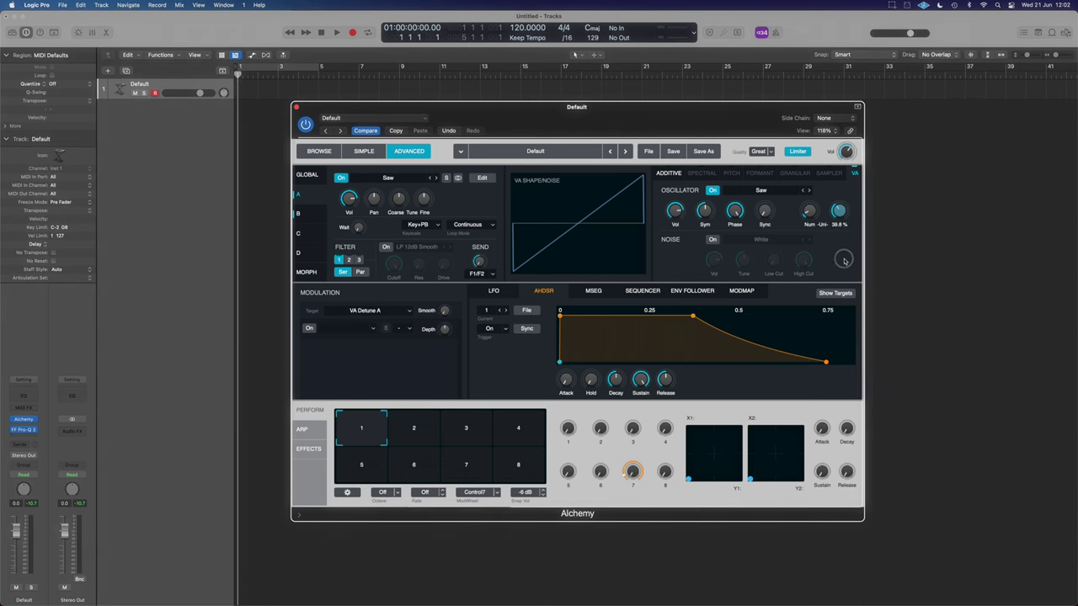
# Lower oscillator A's Uni Num knob from 39.8 % to 35.1 %.
pyautogui.moveTo(838, 210); pyautogui.dragTo(836, 212)
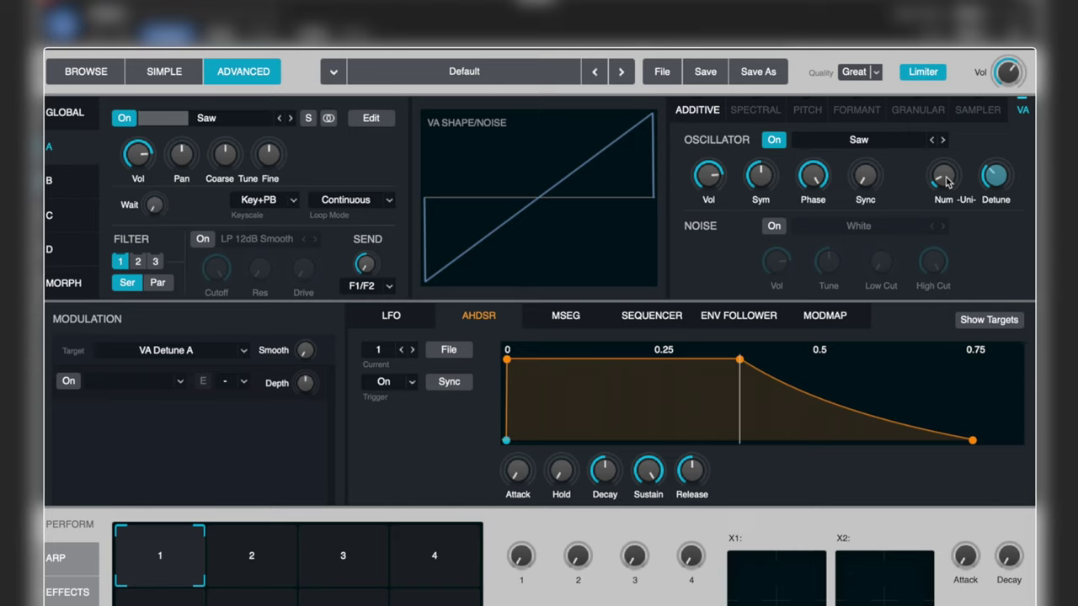
# Raise oscillator A's Uni Num to 83.6 % and tune oscillator B sharp to about 38 cents.
pyautogui.moveTo(1000, 194); pyautogui.dragTo(1011, 110)
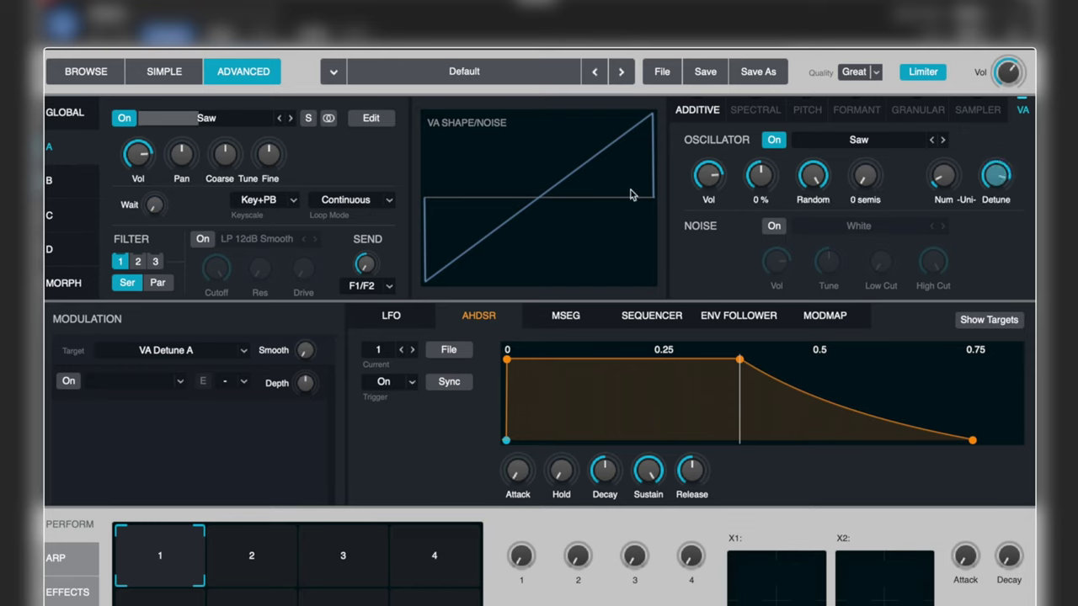
pyautogui.click(69, 187)
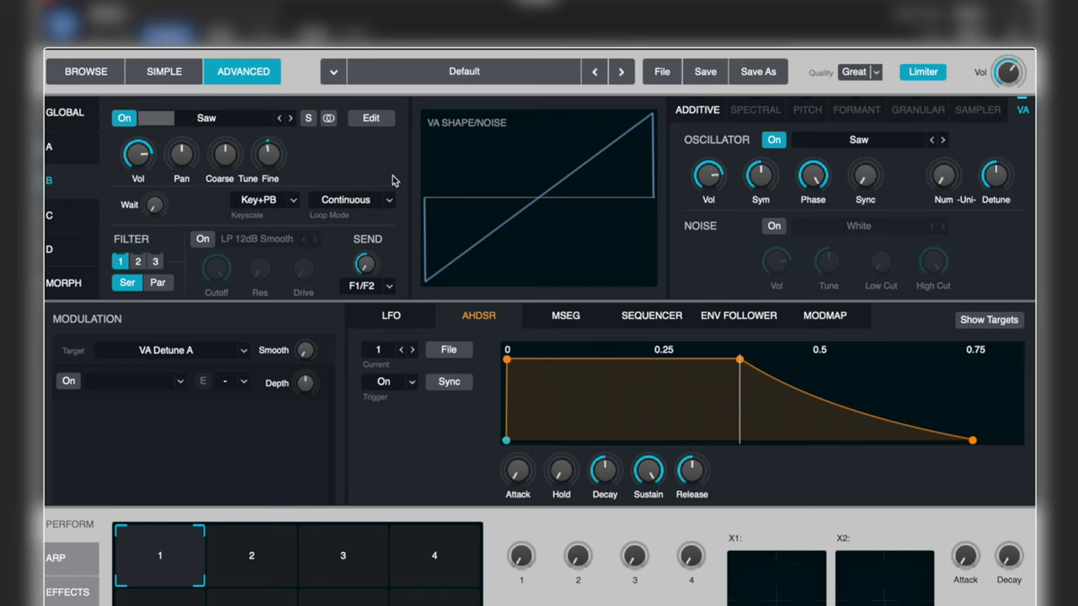
pyautogui.moveTo(272, 165)
pyautogui.mouseDown()
pyautogui.moveTo(270, 136)
pyautogui.moveTo(273, 155)
pyautogui.mouseUp()
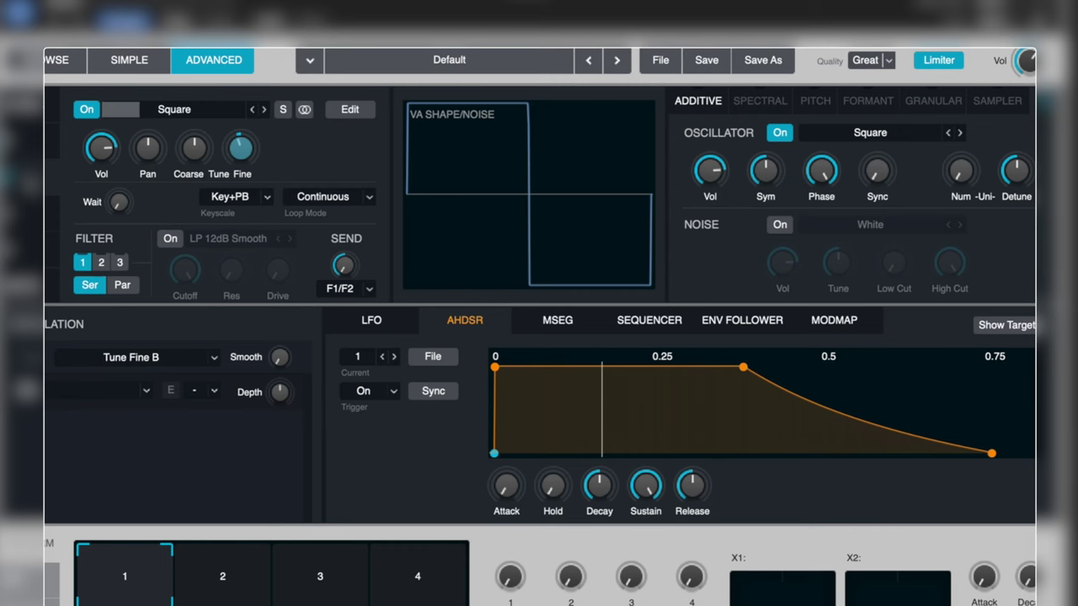
# Bring oscillator B's Fine tune down to -40 cents.
pyautogui.moveTo(261, 174)
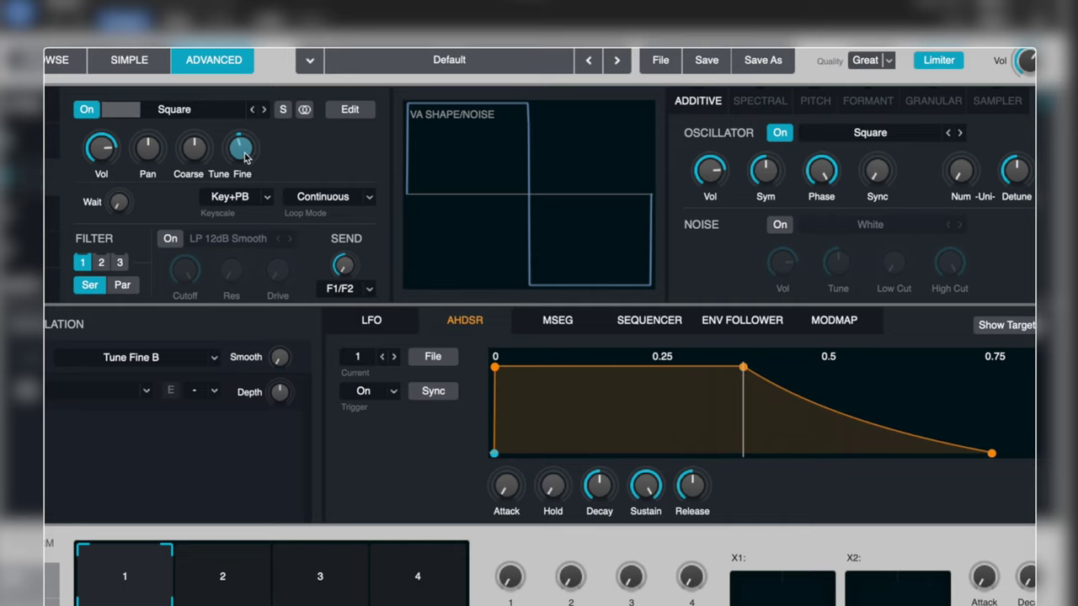
pyautogui.moveTo(244, 164); pyautogui.dragTo(241, 174)
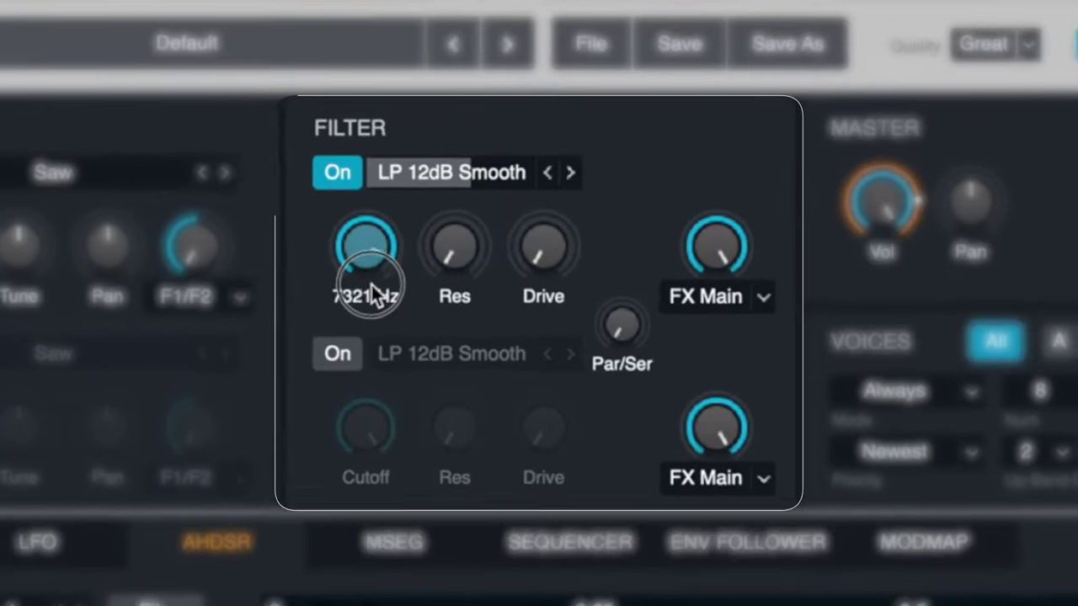
# Set Filter 1 cutoff to about 1964 Hz and resonance to 19.4 %.
pyautogui.moveTo(554, 181); pyautogui.dragTo(554, 217)
pyautogui.moveTo(367, 333); pyautogui.dragTo(369, 255)
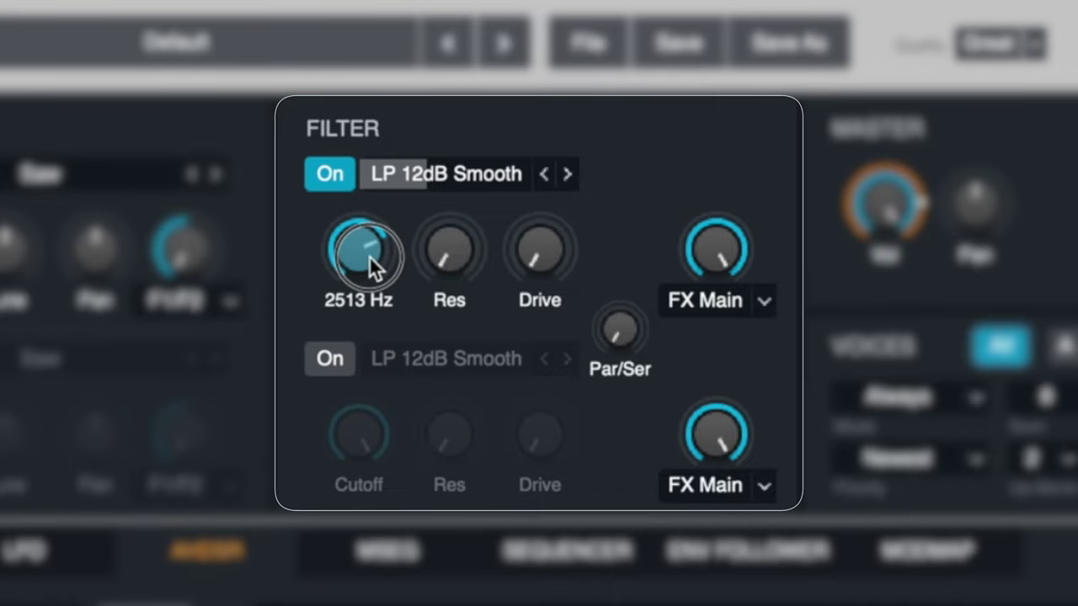
pyautogui.moveTo(457, 256); pyautogui.dragTo(446, 235)
pyautogui.moveTo(375, 263)
pyautogui.mouseDown()
pyautogui.moveTo(372, 290)
pyautogui.moveTo(377, 248)
pyautogui.moveTo(379, 271)
pyautogui.mouseUp()
pyautogui.moveTo(434, 274); pyautogui.dragTo(396, 278)
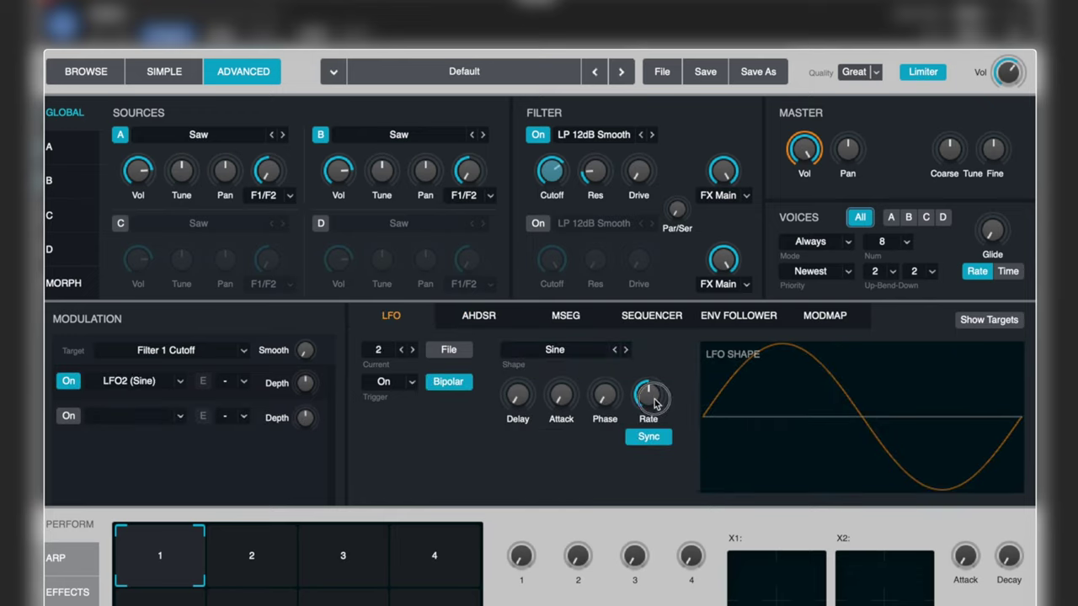
pyautogui.moveTo(655, 404)
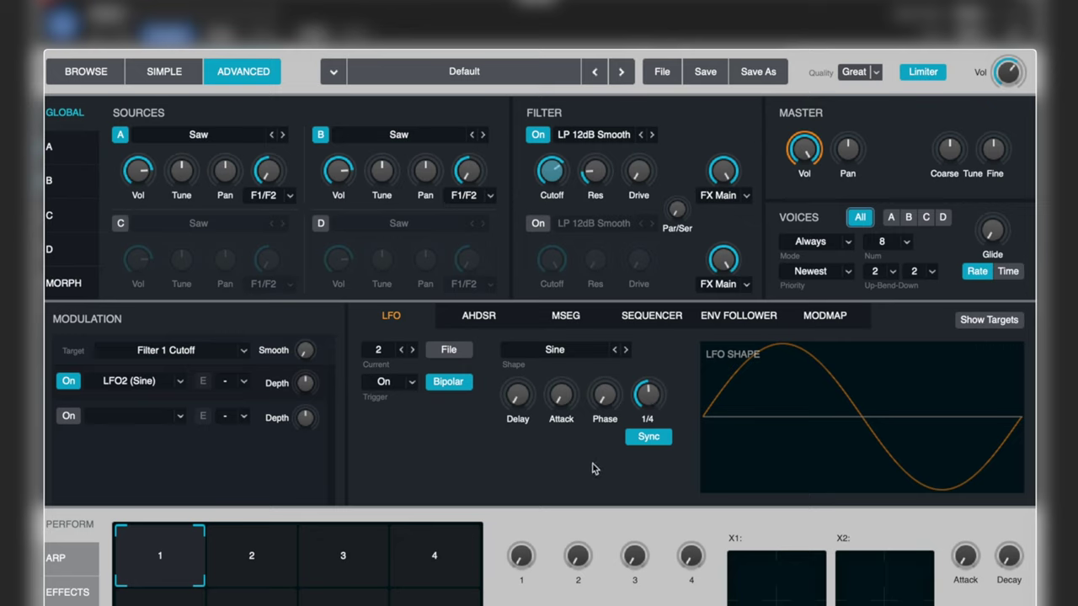
# Apply LFO2 to the cutoff at about -8.6 % depth and nudge cutoff up to ~1387 Hz.
pyautogui.moveTo(305, 384)
pyautogui.mouseDown()
pyautogui.moveTo(306, 375)
pyautogui.moveTo(306, 395)
pyautogui.mouseUp()
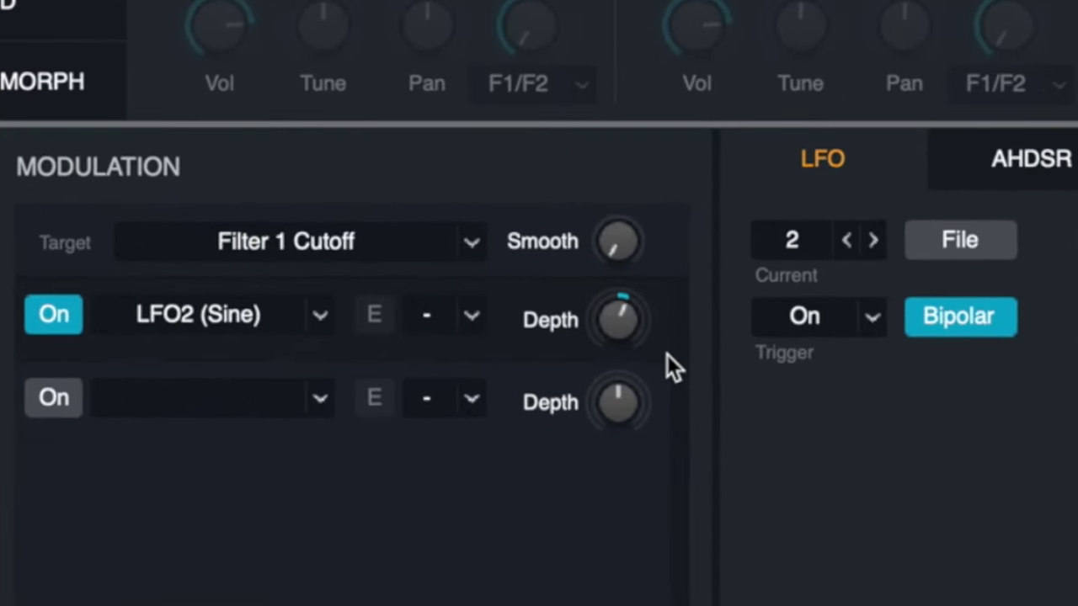
pyautogui.moveTo(623, 324); pyautogui.dragTo(622, 375)
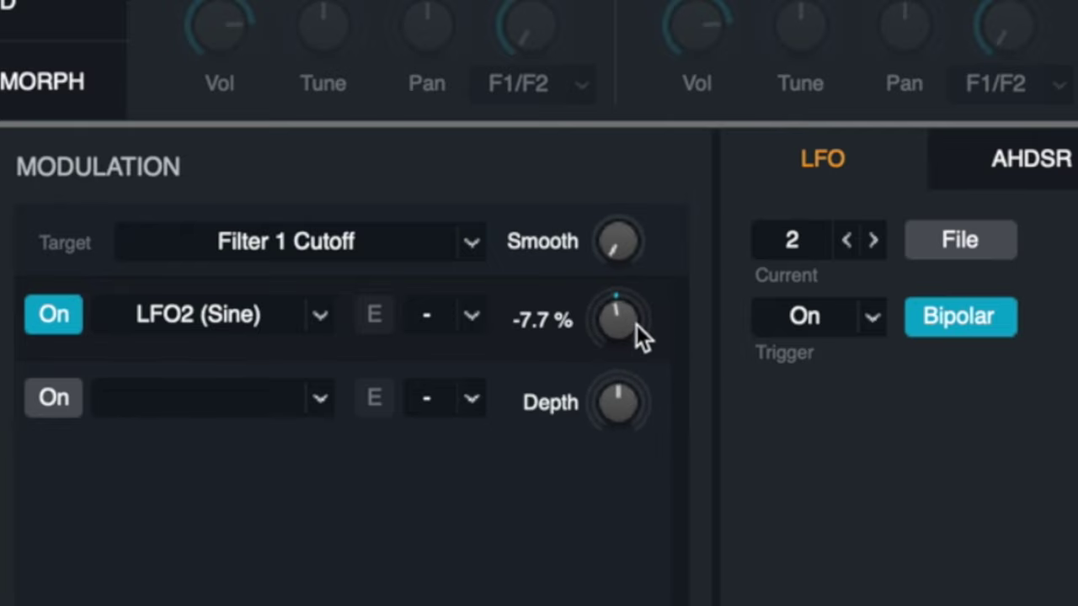
pyautogui.moveTo(632, 324); pyautogui.dragTo(633, 328)
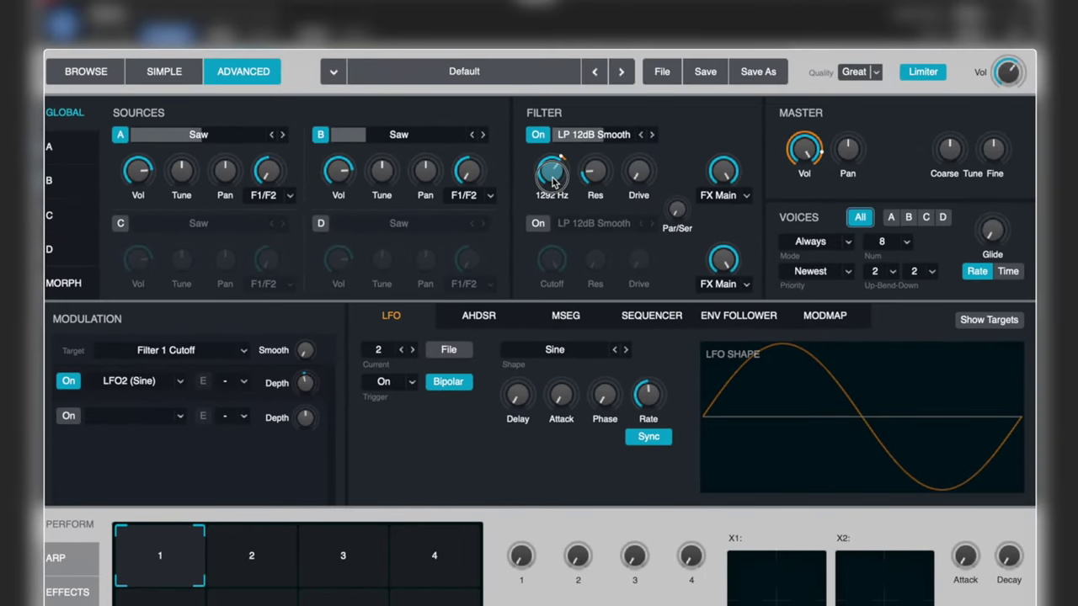
pyautogui.moveTo(552, 183); pyautogui.dragTo(552, 175)
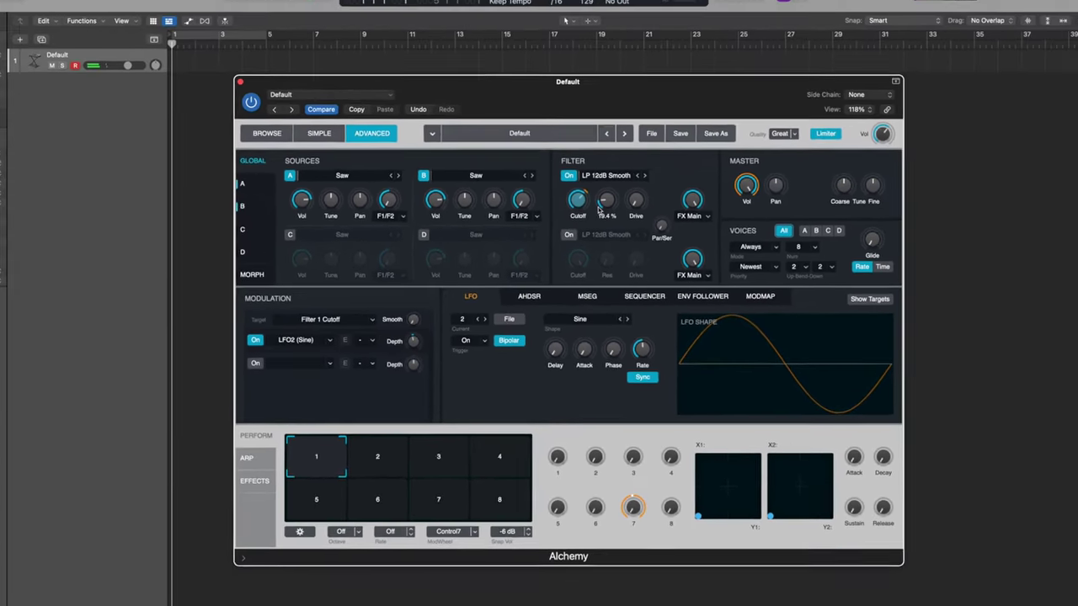
# Modulate filter resonance with a new AHDSR envelope at 1.5 s attack, and add about 24 % drive.
pyautogui.moveTo(570, 183)
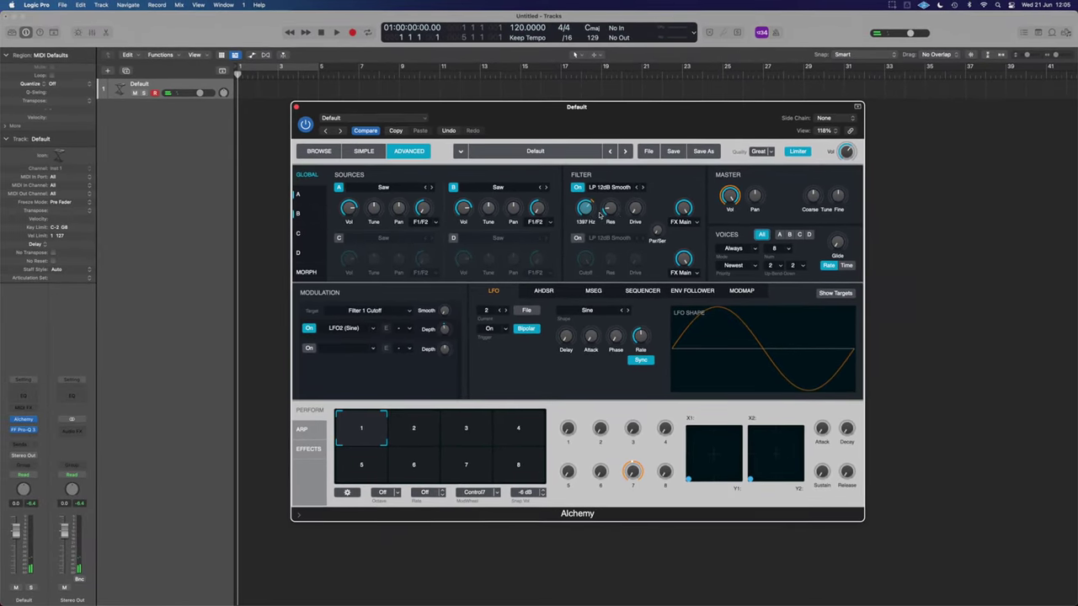
pyautogui.click(610, 210)
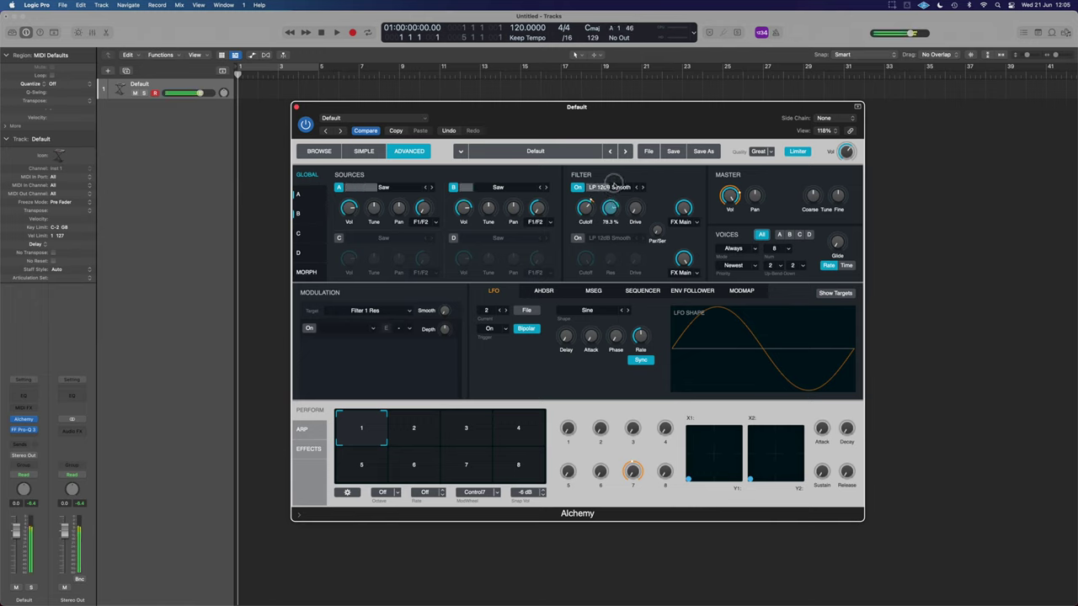
pyautogui.click(373, 329)
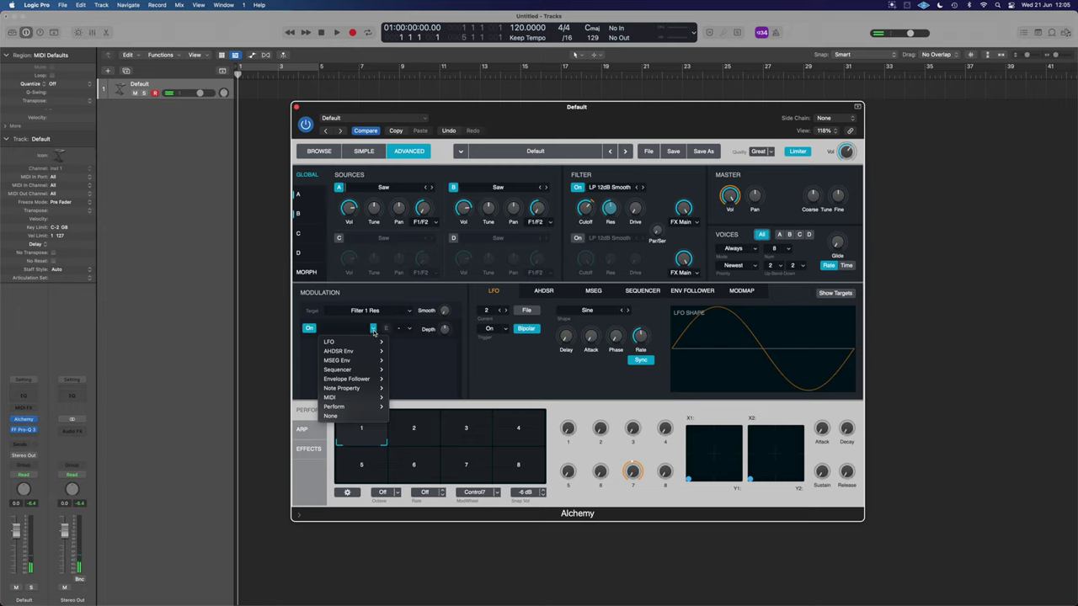
pyautogui.moveTo(358, 352)
pyautogui.click(408, 361)
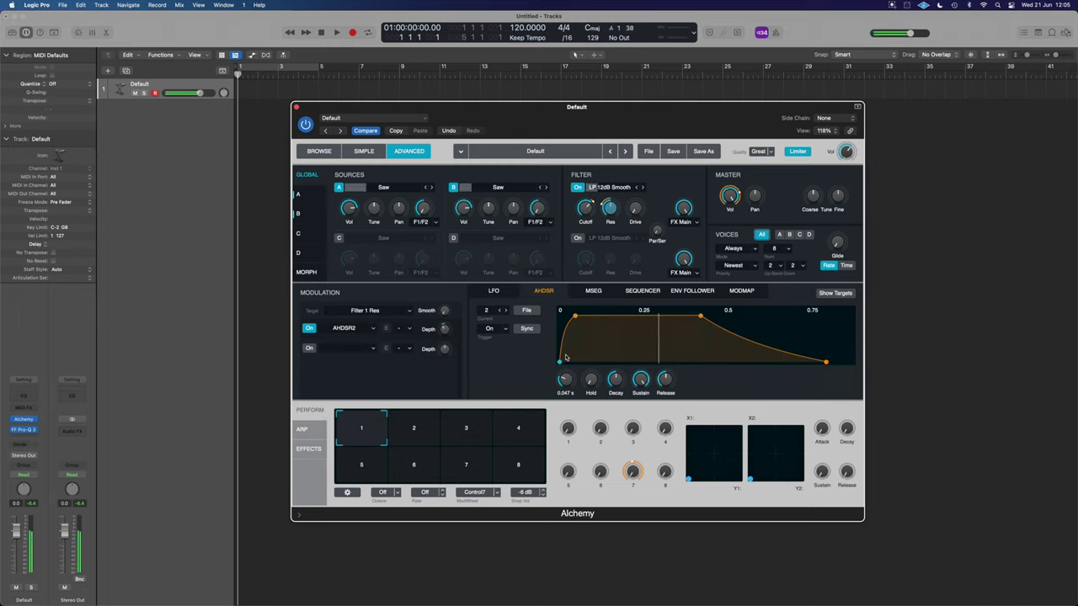
pyautogui.moveTo(565, 368); pyautogui.dragTo(566, 373)
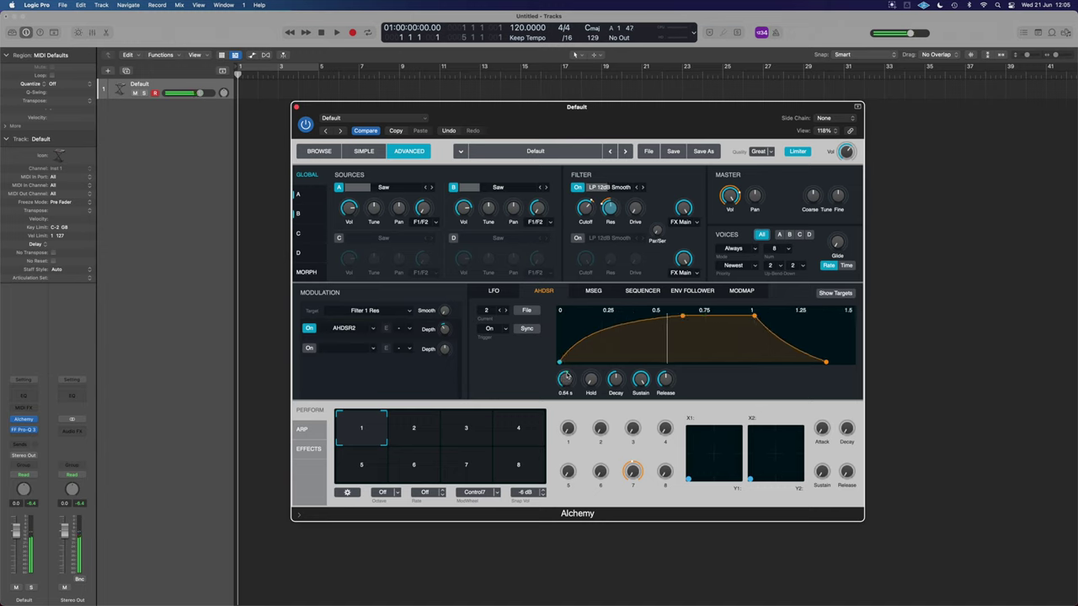
pyautogui.moveTo(566, 379); pyautogui.dragTo(573, 378)
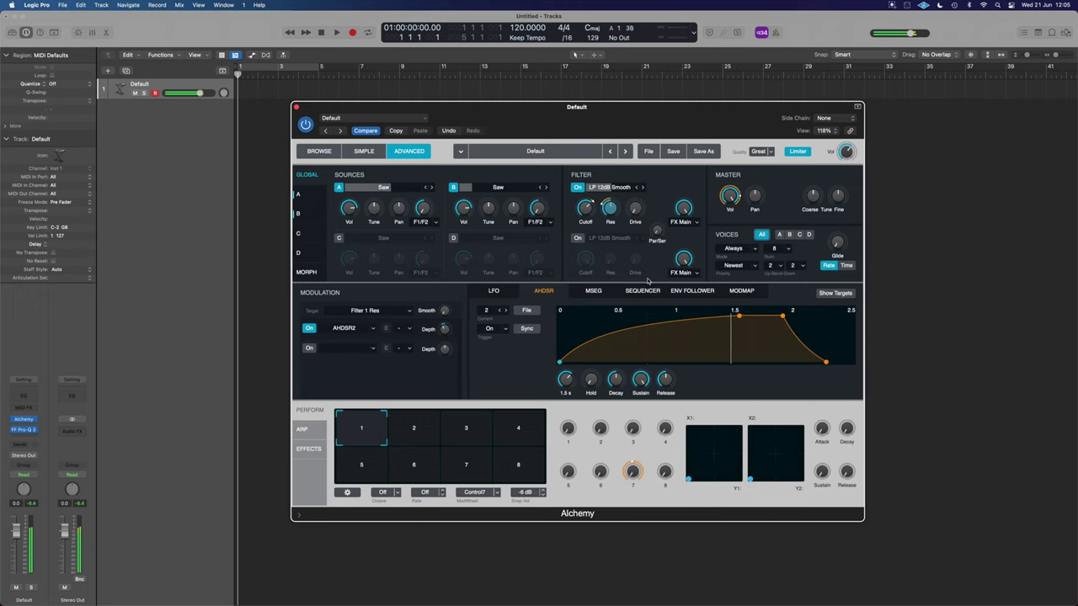
pyautogui.moveTo(636, 209); pyautogui.dragTo(636, 205)
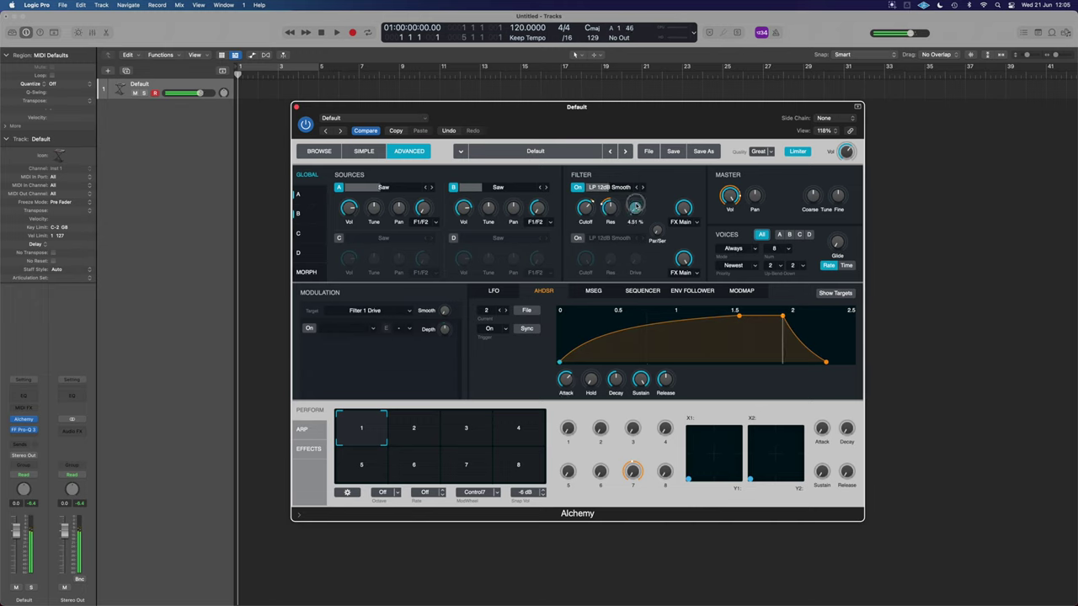